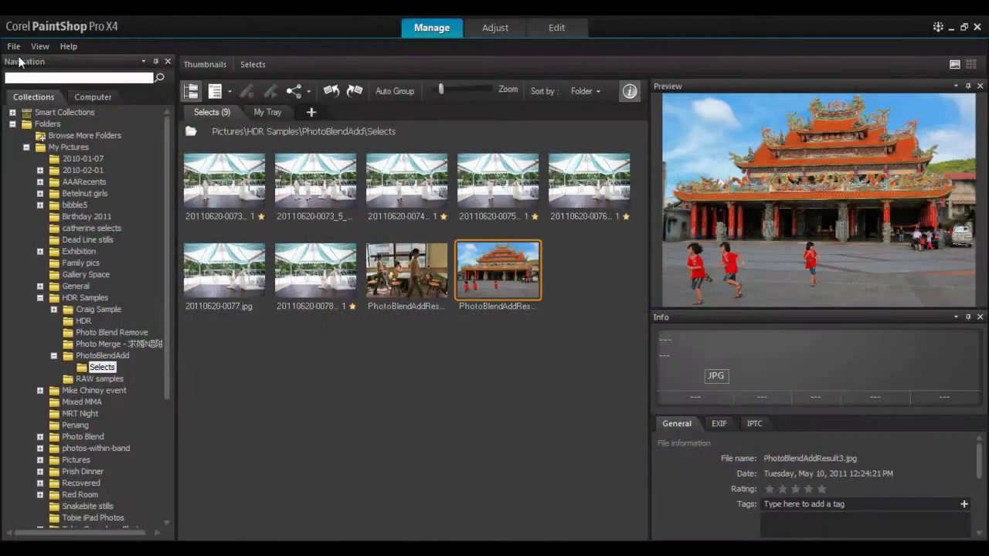
# Launch Photo Blend from the File menu over the Selects wedding-tent shots
pyautogui.click(13, 47)
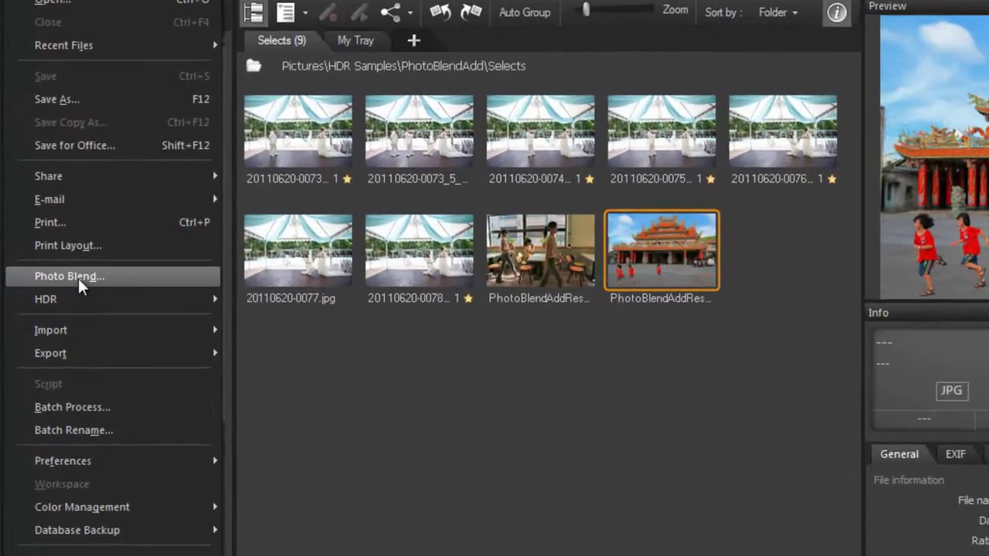
pyautogui.click(78, 278)
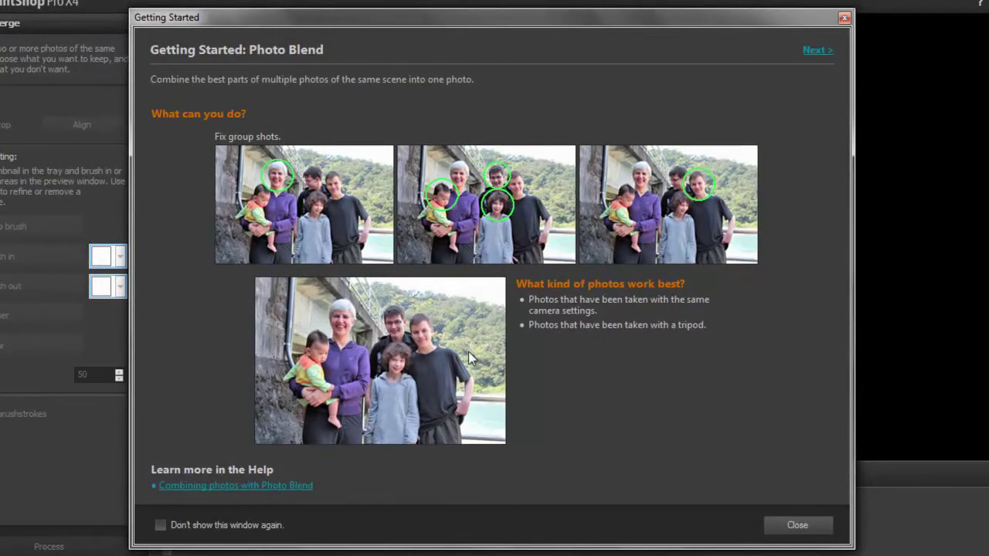
# Advance the Getting Started: Photo Blend introduction to its next page
pyautogui.click(814, 52)
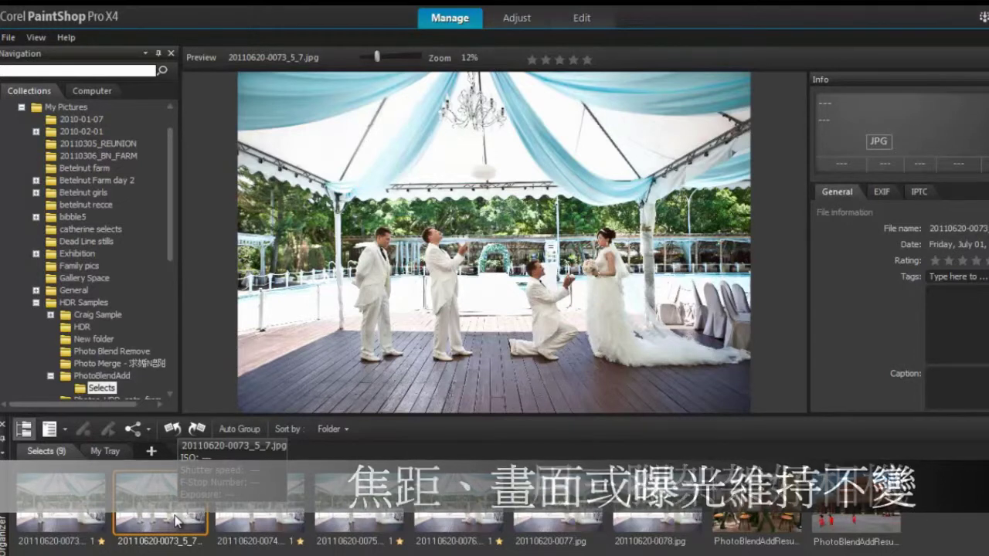
pyautogui.click(55, 526)
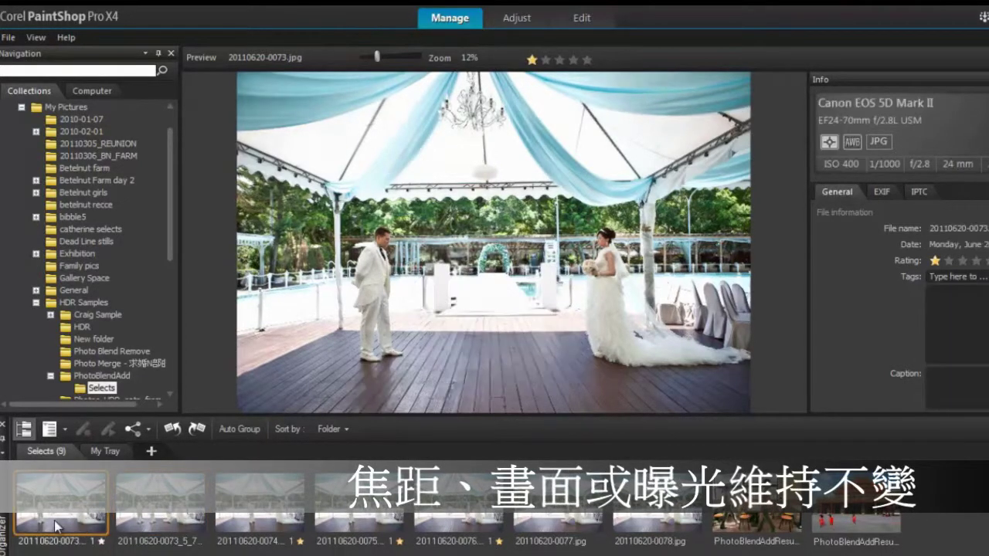
pyautogui.click(347, 514)
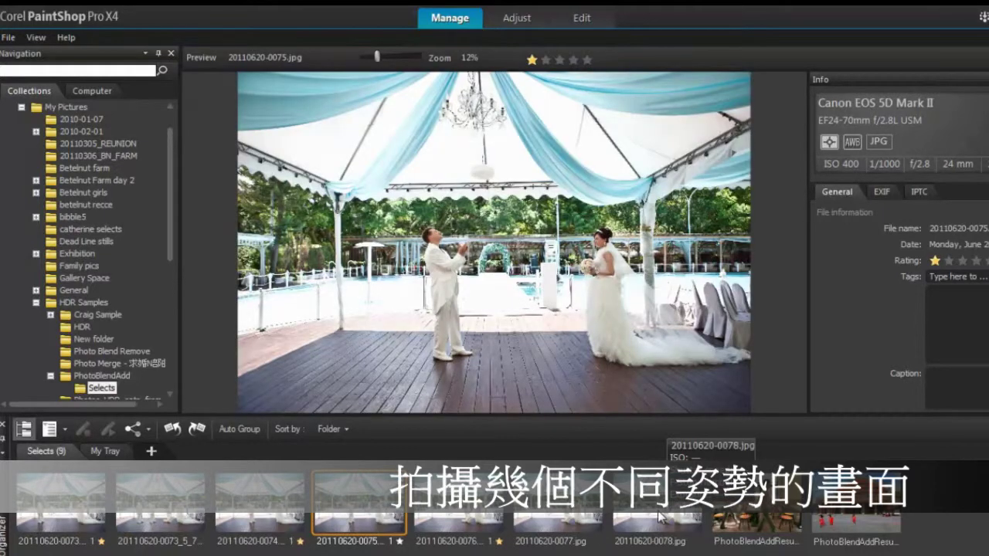
pyautogui.click(658, 511)
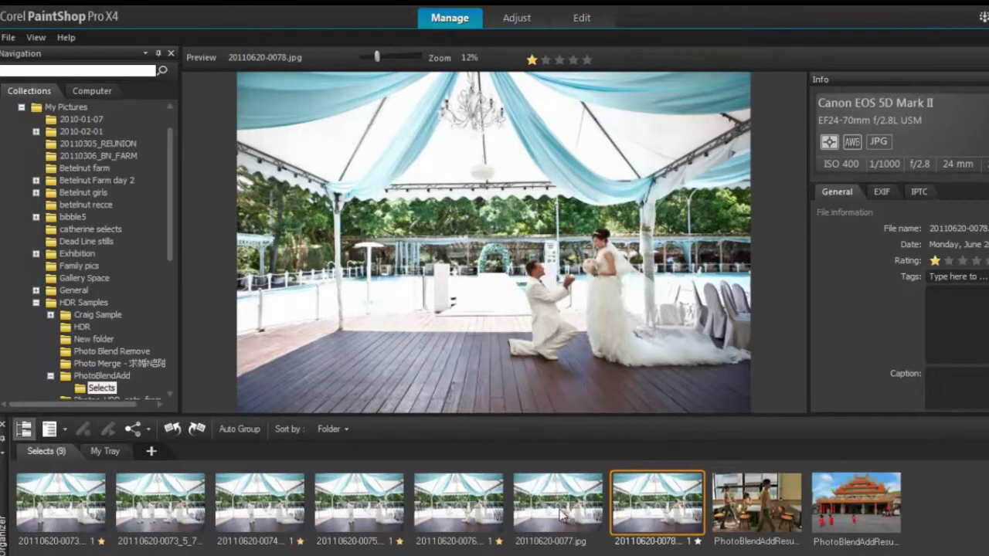
pyautogui.click(157, 510)
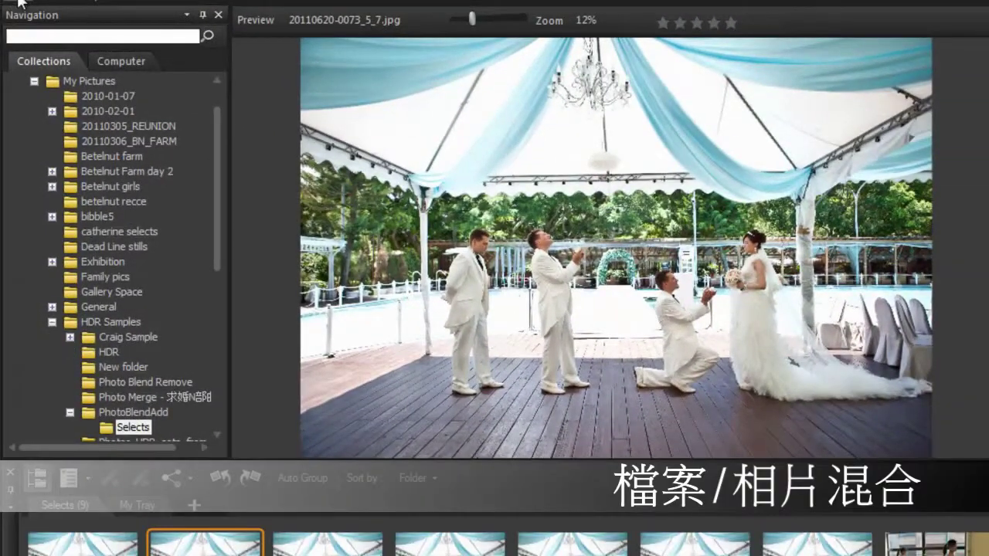
# Reopen Photo Blend from the File menu and dismiss its Getting Started introduction
pyautogui.click(18, 2)
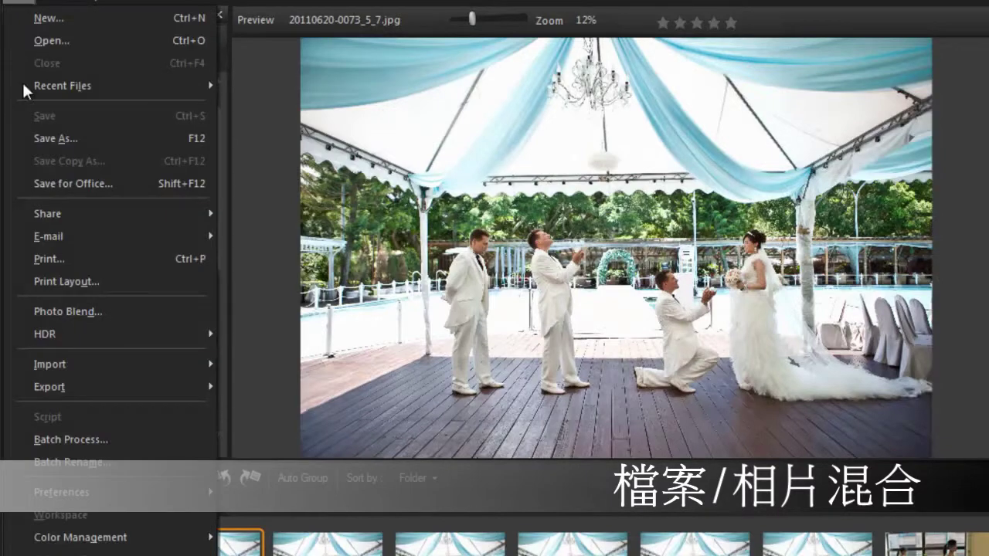
pyautogui.click(48, 312)
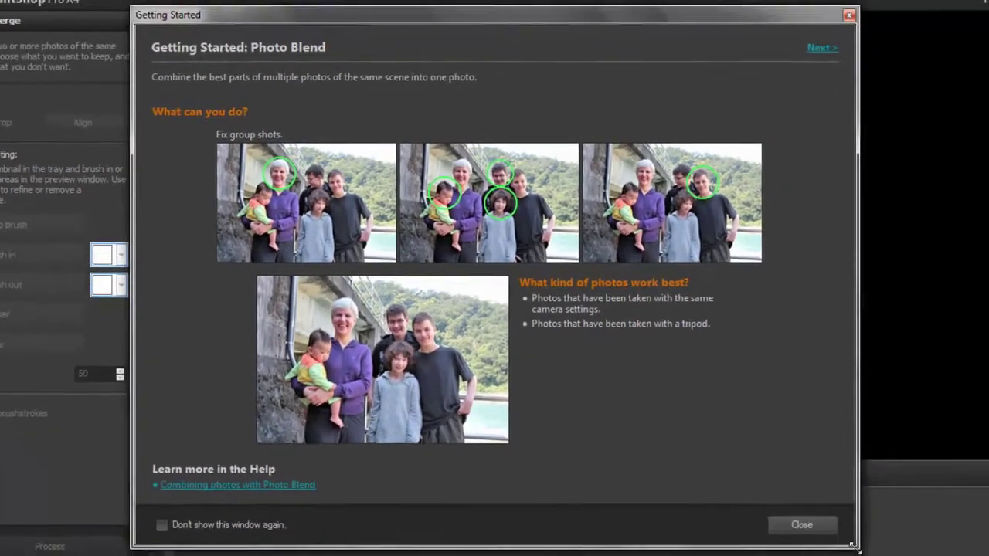
pyautogui.click(802, 523)
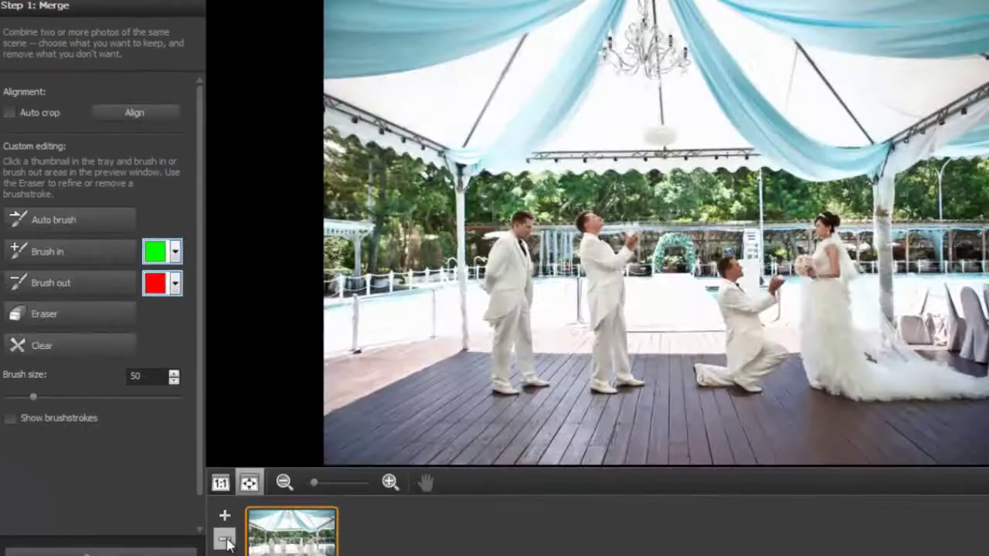
pyautogui.click(224, 540)
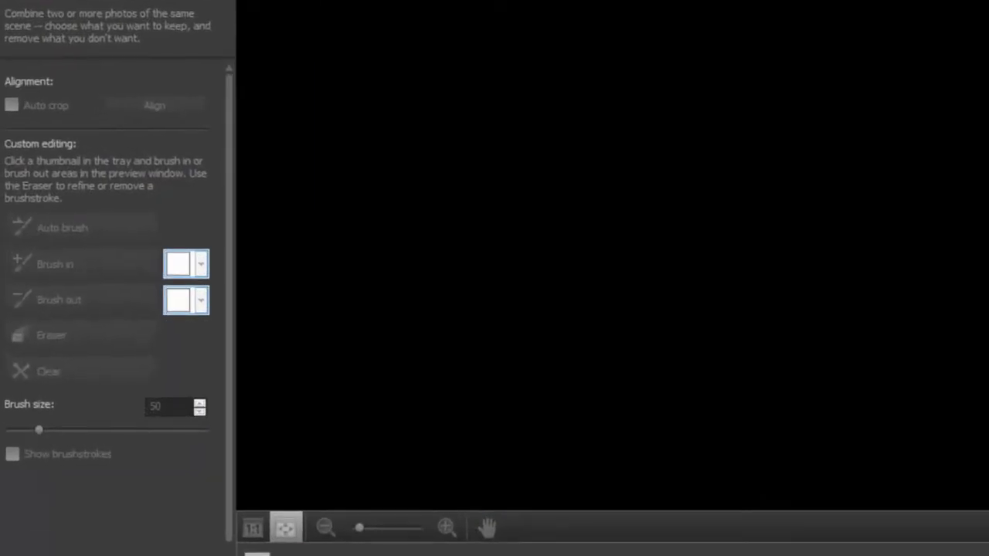
pyautogui.hotkey('ctrl', 'o')
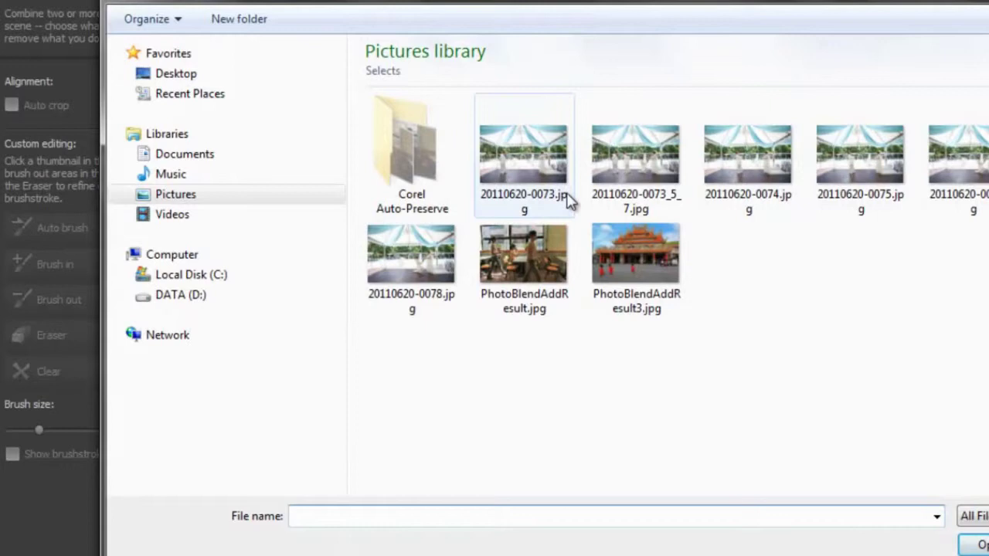
pyautogui.click(542, 140)
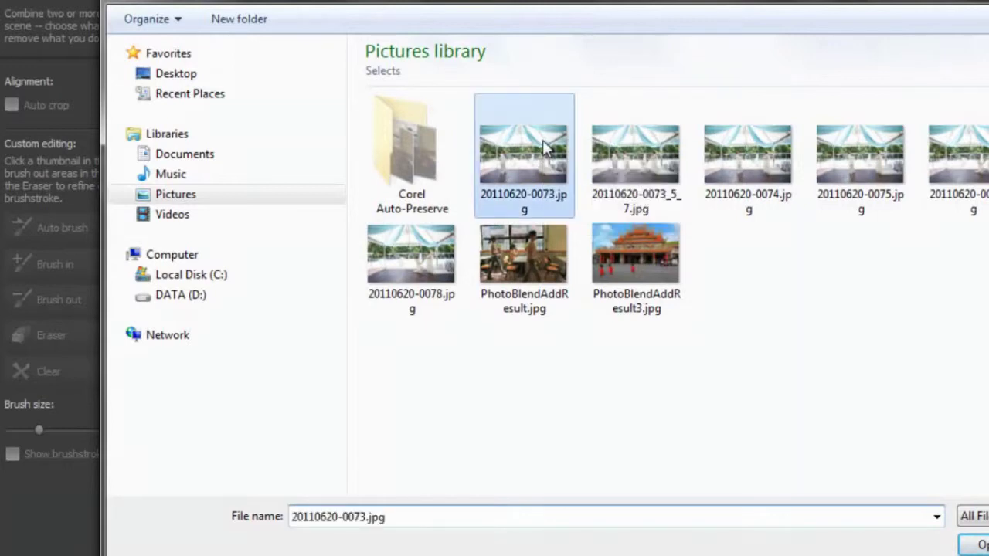
pyautogui.keyDown('ctrl'); pyautogui.click(852, 173); pyautogui.keyUp('ctrl')
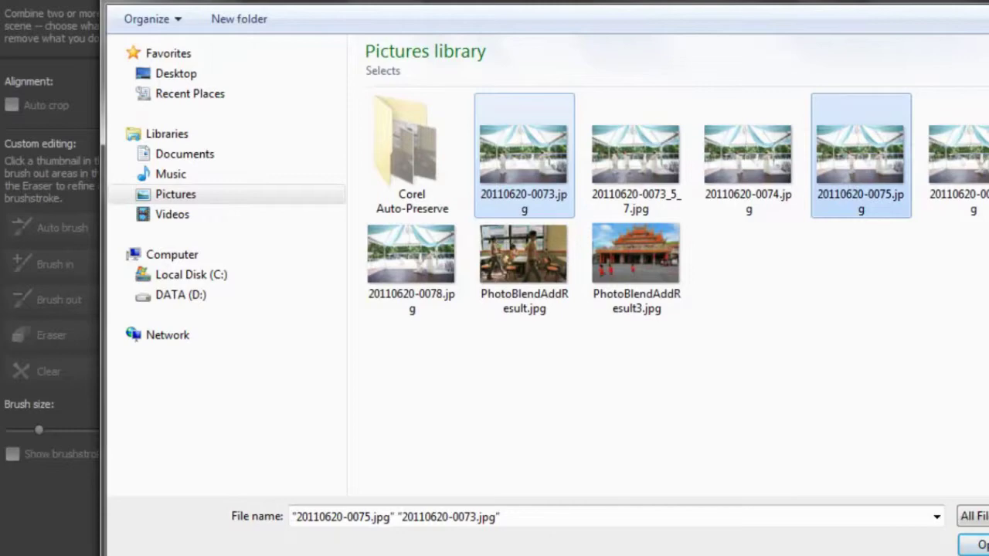
pyautogui.keyDown('ctrl'); pyautogui.click(978, 155); pyautogui.keyUp('ctrl')
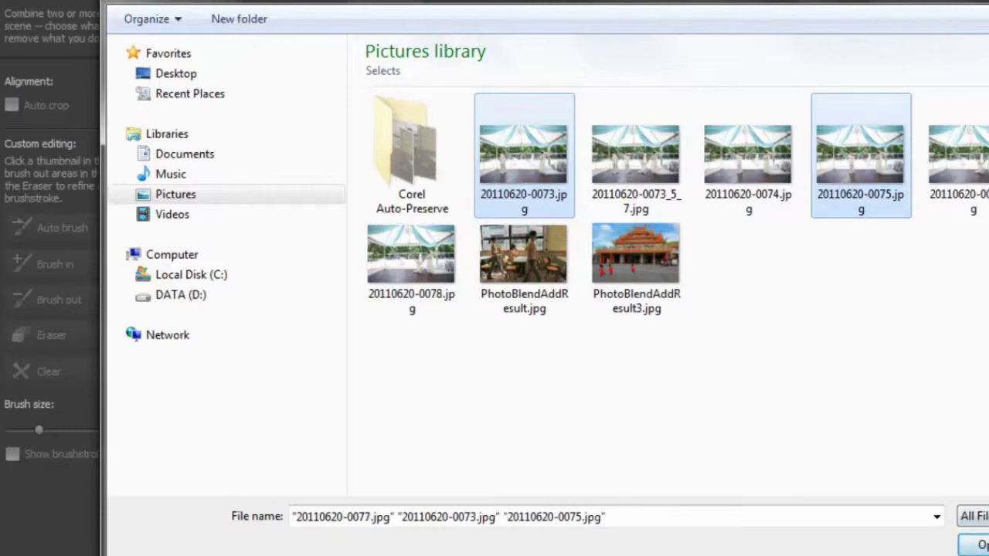
pyautogui.click(973, 545)
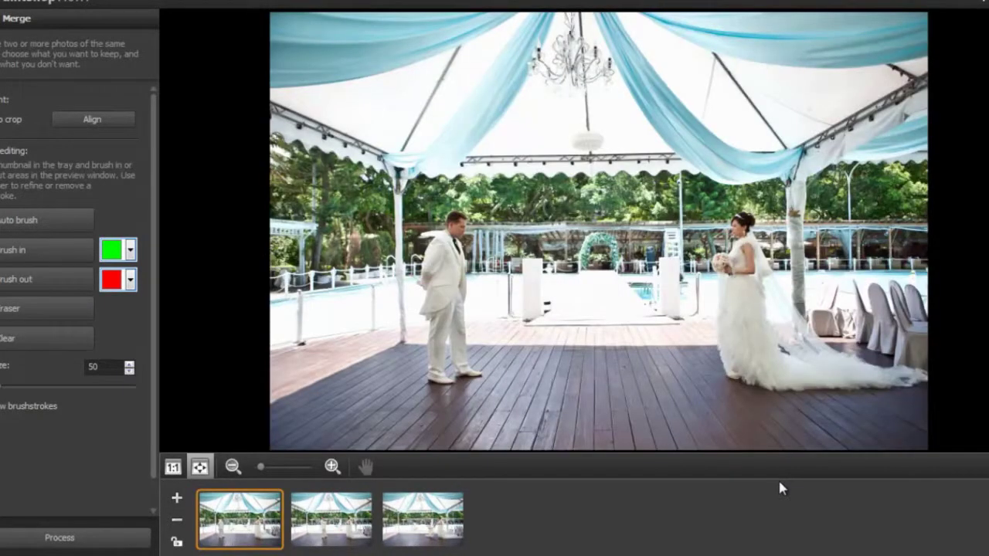
# Compare the three shots' groom poses: standing, looking upward and kneeling
pyautogui.click(361, 521)
pyautogui.click(416, 521)
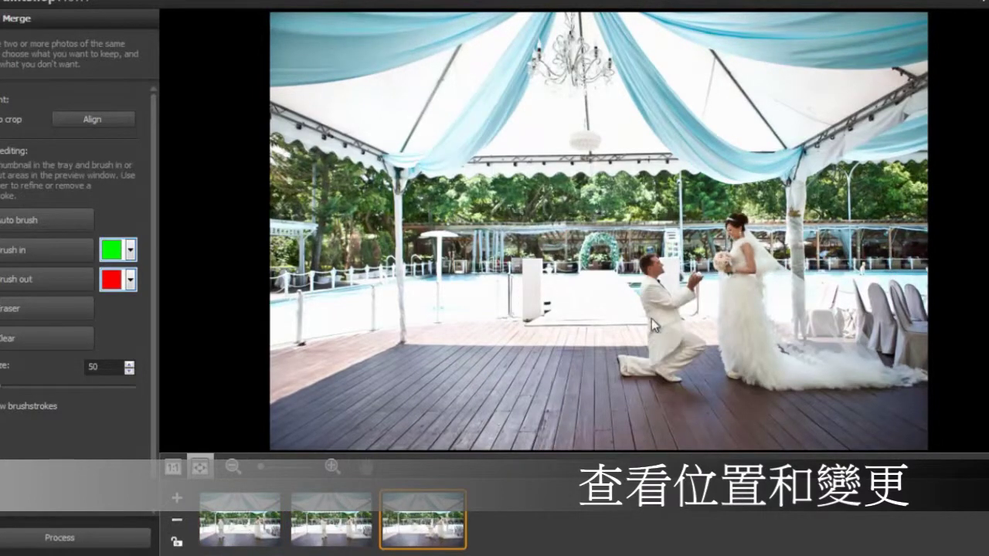
pyautogui.click(334, 528)
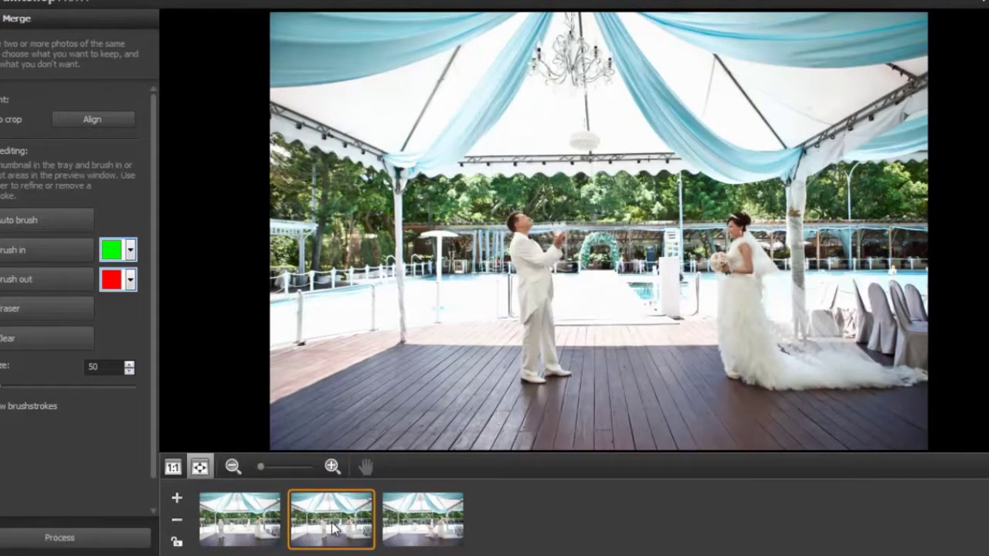
pyautogui.click(238, 533)
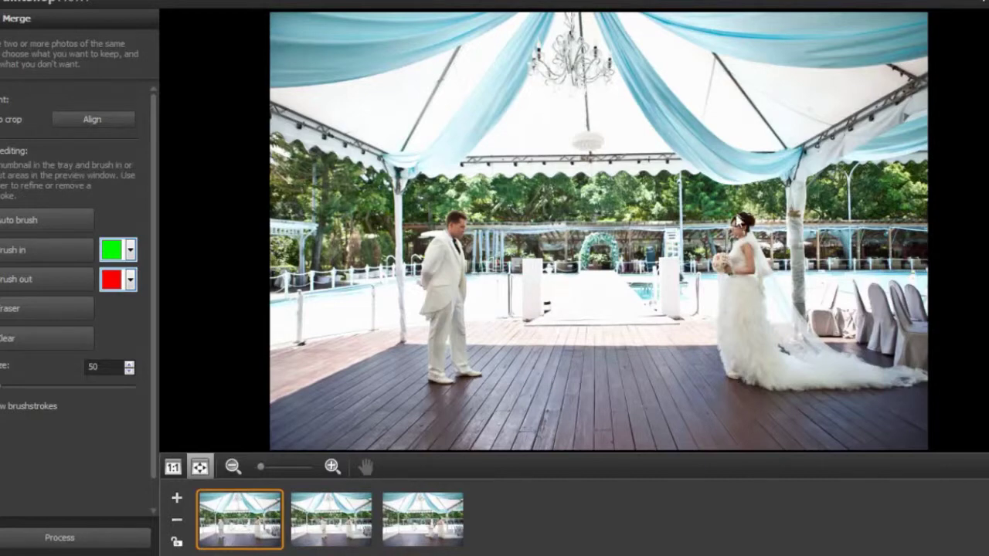
pyautogui.click(441, 528)
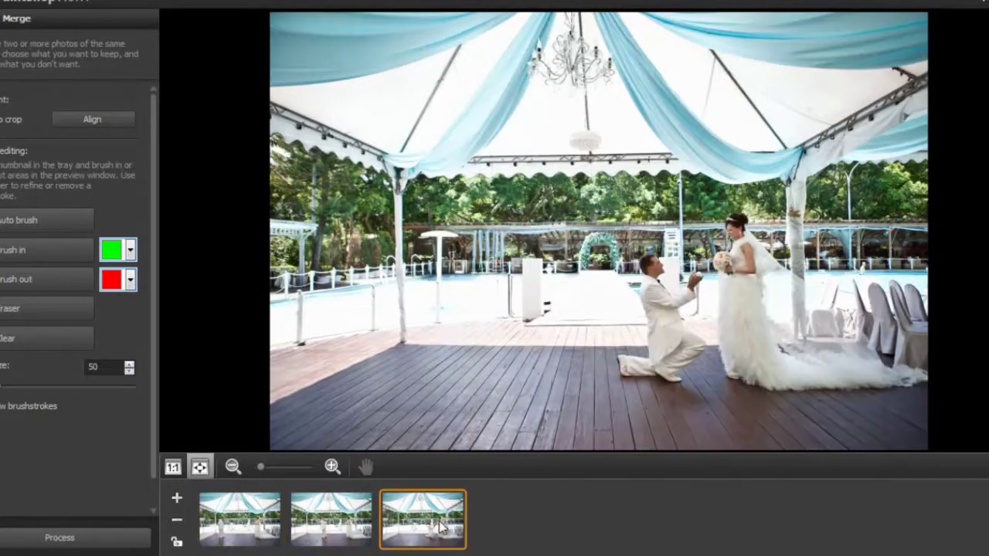
pyautogui.click(348, 528)
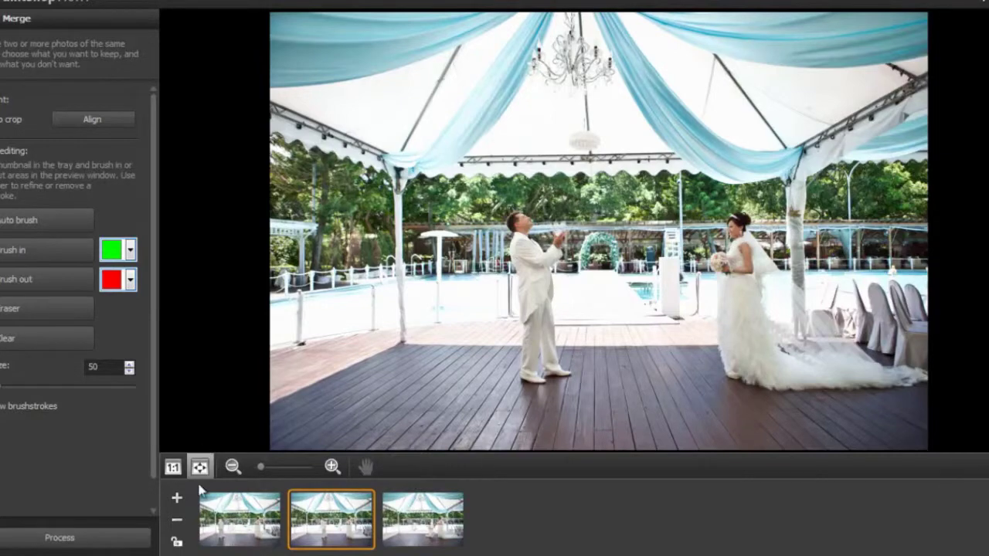
# On the first shot, brush in the groom with Brush in at size 108
pyautogui.click(232, 514)
pyautogui.click(14, 248)
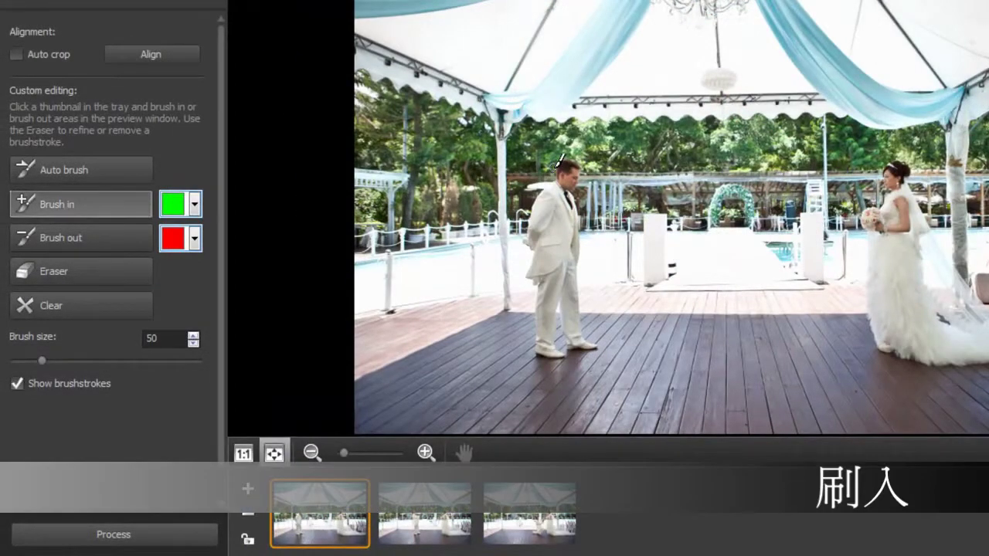
pyautogui.click(52, 361)
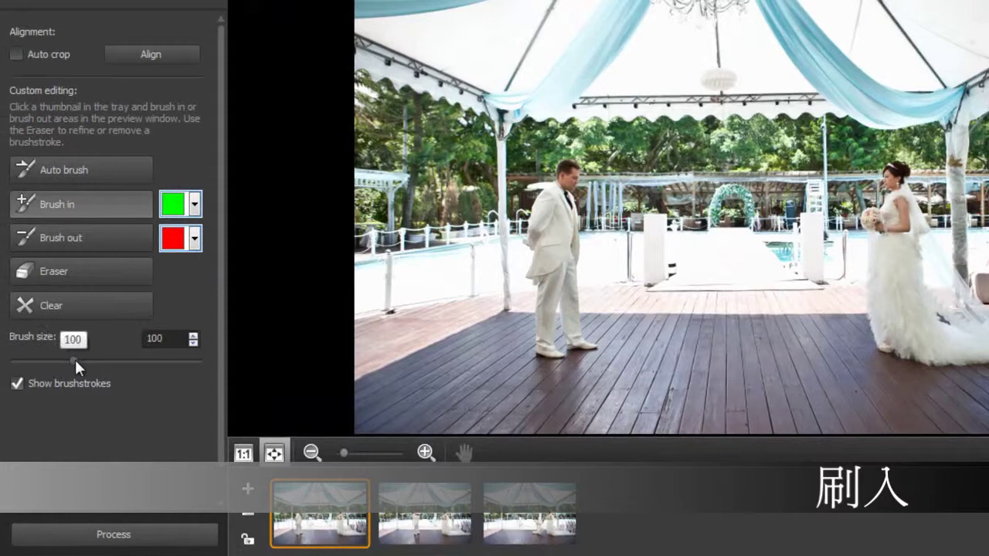
pyautogui.moveTo(75, 359); pyautogui.dragTo(79, 360)
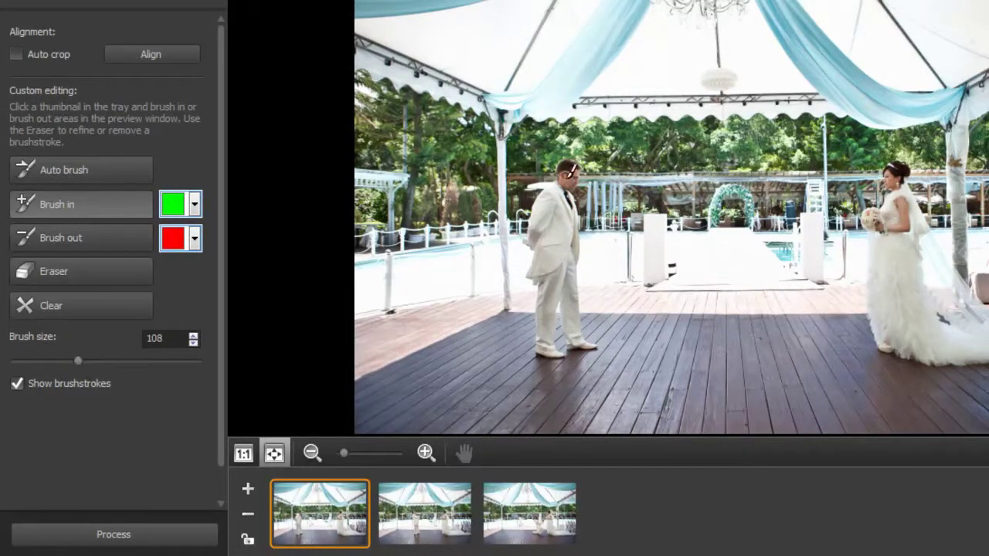
pyautogui.moveTo(570, 159)
pyautogui.mouseDown()
pyautogui.moveTo(524, 234)
pyautogui.moveTo(530, 278)
pyautogui.moveTo(544, 296)
pyautogui.moveTo(540, 354)
pyautogui.moveTo(562, 354)
pyautogui.moveTo(553, 341)
pyautogui.moveTo(572, 262)
pyautogui.moveTo(581, 322)
pyautogui.moveTo(596, 344)
pyautogui.moveTo(573, 340)
pyautogui.moveTo(559, 306)
pyautogui.moveTo(576, 337)
pyautogui.moveTo(578, 170)
pyautogui.moveTo(569, 171)
pyautogui.moveTo(564, 275)
pyautogui.moveTo(545, 331)
pyautogui.moveTo(540, 222)
pyautogui.moveTo(552, 240)
pyautogui.moveTo(565, 229)
pyautogui.moveTo(546, 231)
pyautogui.moveTo(561, 205)
pyautogui.mouseUp()
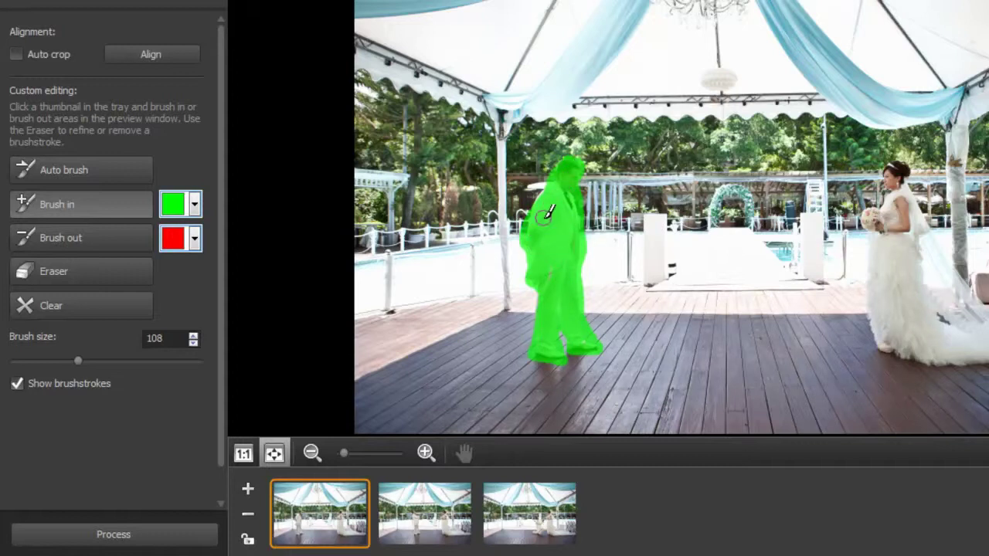
# On the second shot, paint over the standing groom with Brush out
pyautogui.click(456, 510)
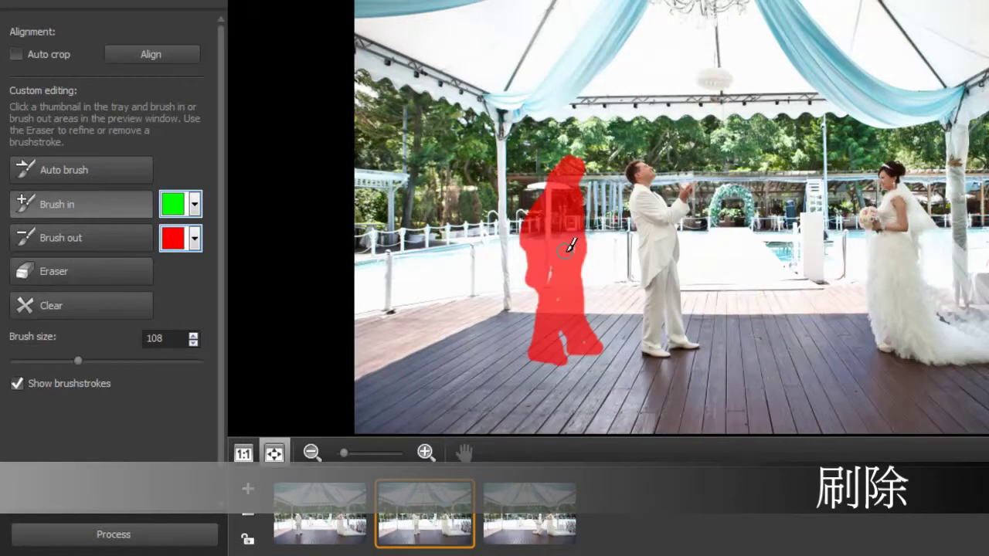
pyautogui.click(77, 237)
pyautogui.click(329, 524)
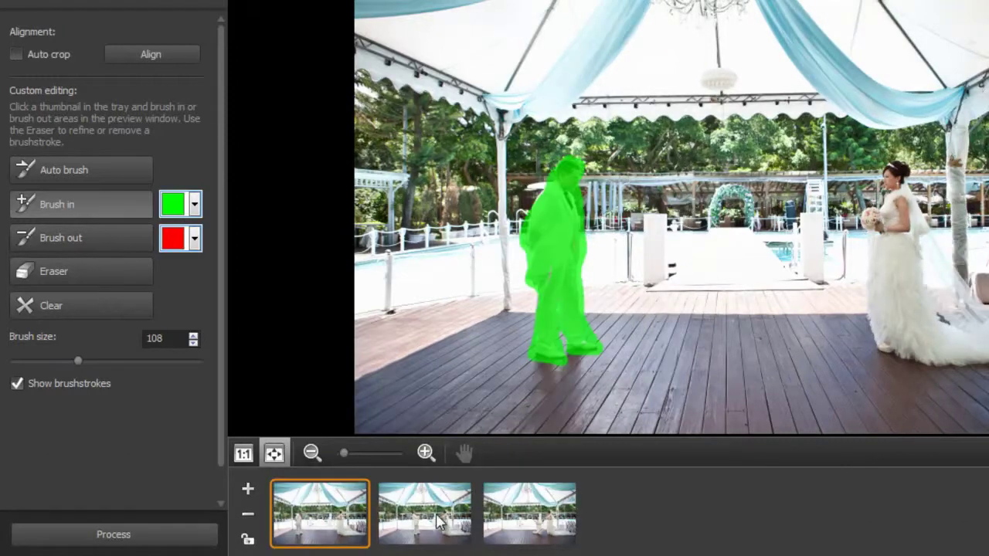
pyautogui.click(444, 517)
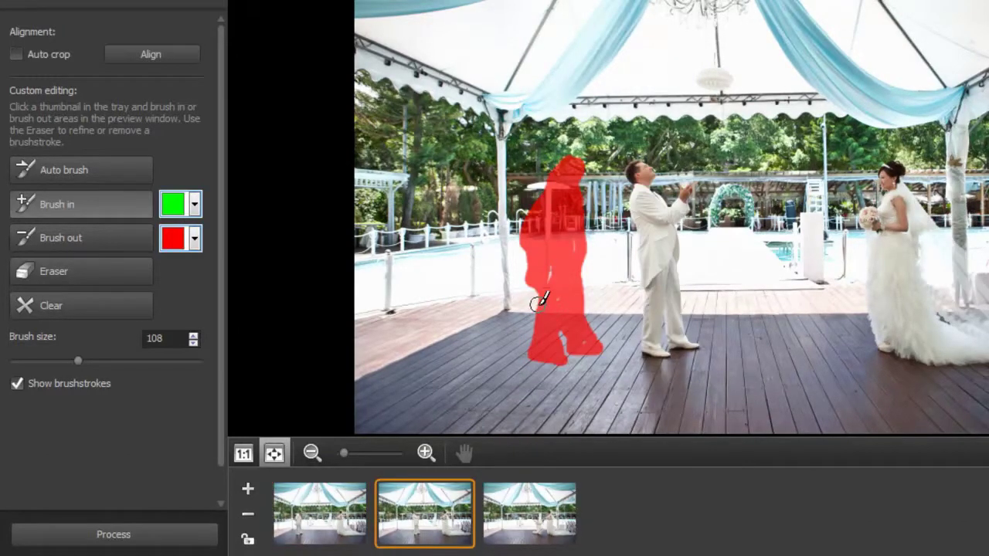
pyautogui.moveTo(641, 158)
pyautogui.mouseDown()
pyautogui.moveTo(655, 357)
pyautogui.moveTo(664, 258)
pyautogui.moveTo(700, 343)
pyautogui.moveTo(668, 340)
pyautogui.moveTo(668, 324)
pyautogui.moveTo(655, 321)
pyautogui.moveTo(659, 233)
pyautogui.moveTo(649, 162)
pyautogui.moveTo(673, 263)
pyautogui.moveTo(684, 182)
pyautogui.moveTo(680, 208)
pyautogui.moveTo(639, 185)
pyautogui.moveTo(666, 337)
pyautogui.mouseUp()
# On the kneeling-groom shot, brush in the kneeling groom's head to keep it
pyautogui.click(514, 522)
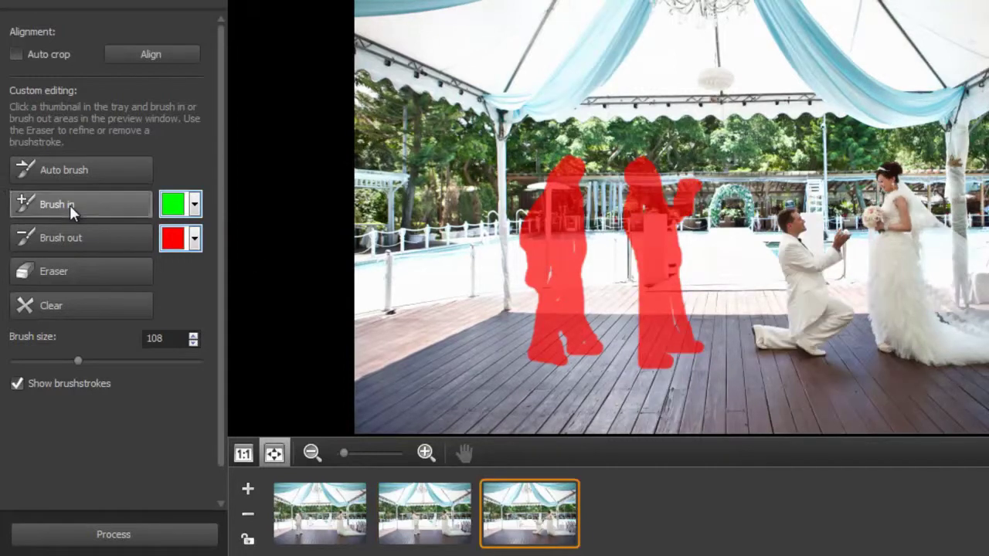
pyautogui.click(66, 241)
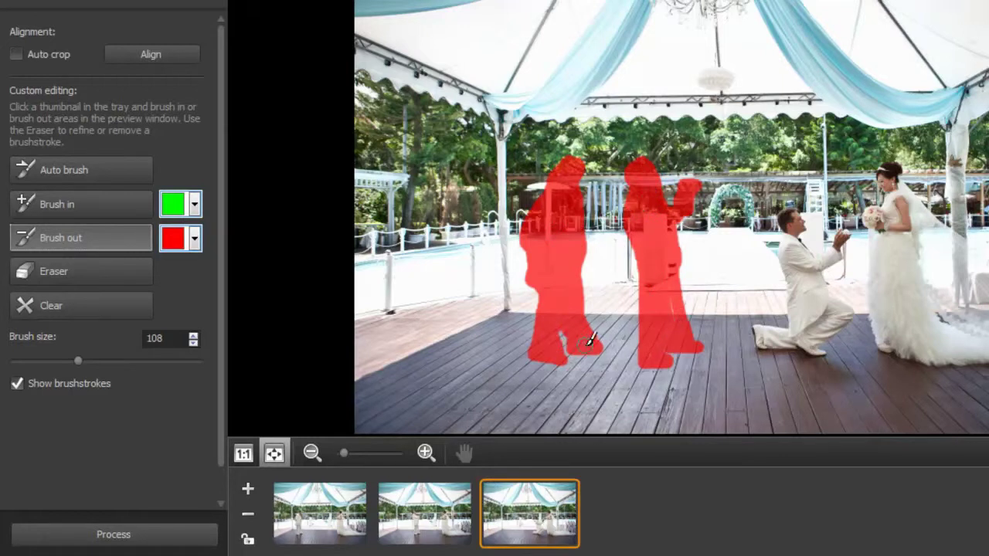
pyautogui.click(81, 206)
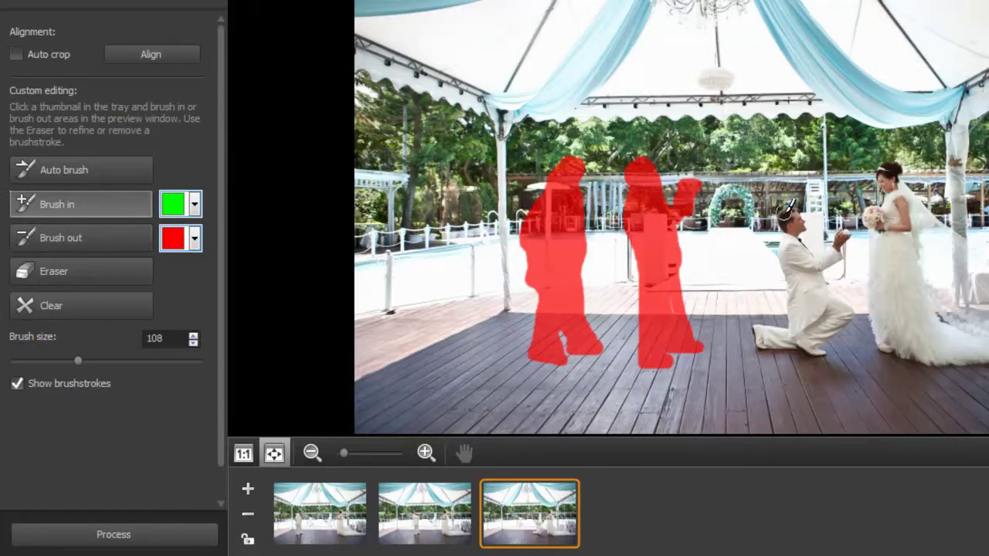
pyautogui.moveTo(782, 215)
pyautogui.mouseDown()
pyautogui.moveTo(792, 317)
pyautogui.moveTo(786, 332)
pyautogui.moveTo(749, 326)
pyautogui.moveTo(759, 343)
pyautogui.moveTo(822, 352)
pyautogui.moveTo(863, 313)
pyautogui.moveTo(823, 287)
pyautogui.moveTo(847, 232)
pyautogui.moveTo(820, 255)
pyautogui.moveTo(795, 217)
pyautogui.moveTo(810, 278)
pyautogui.moveTo(848, 323)
pyautogui.moveTo(799, 340)
pyautogui.moveTo(838, 320)
pyautogui.moveTo(790, 246)
pyautogui.mouseUp()
# Review each shot's groom brushstrokes, reselecting Brush in
pyautogui.click(427, 516)
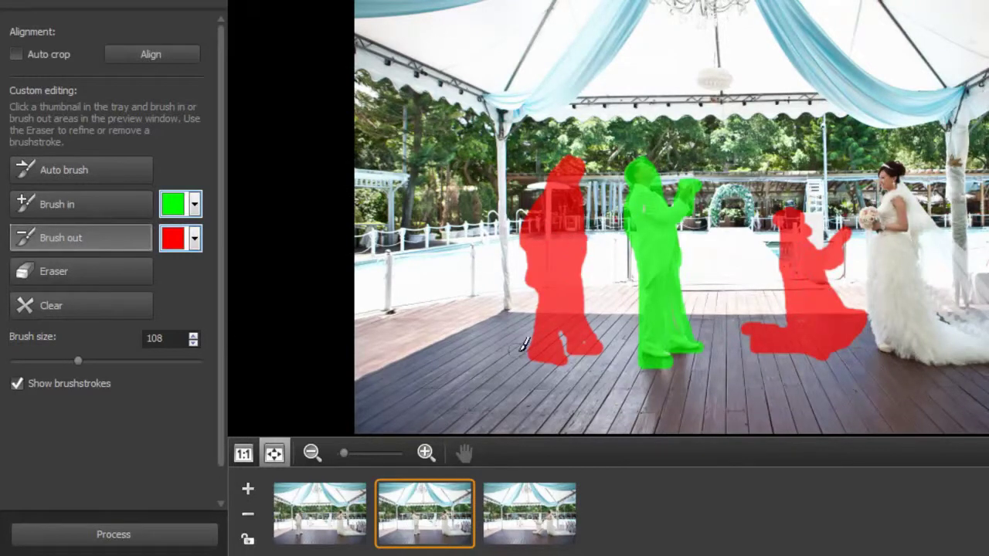
pyautogui.click(333, 509)
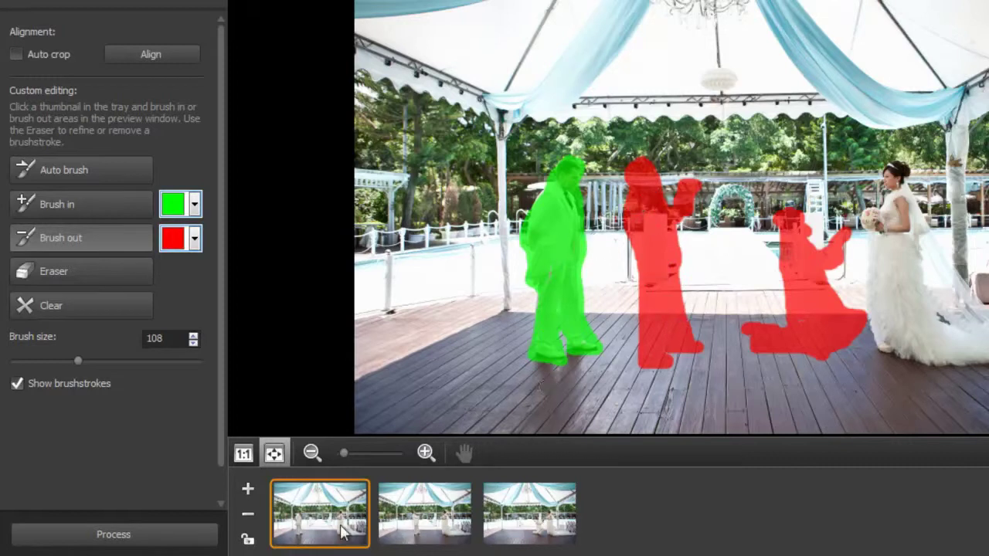
pyautogui.click(91, 204)
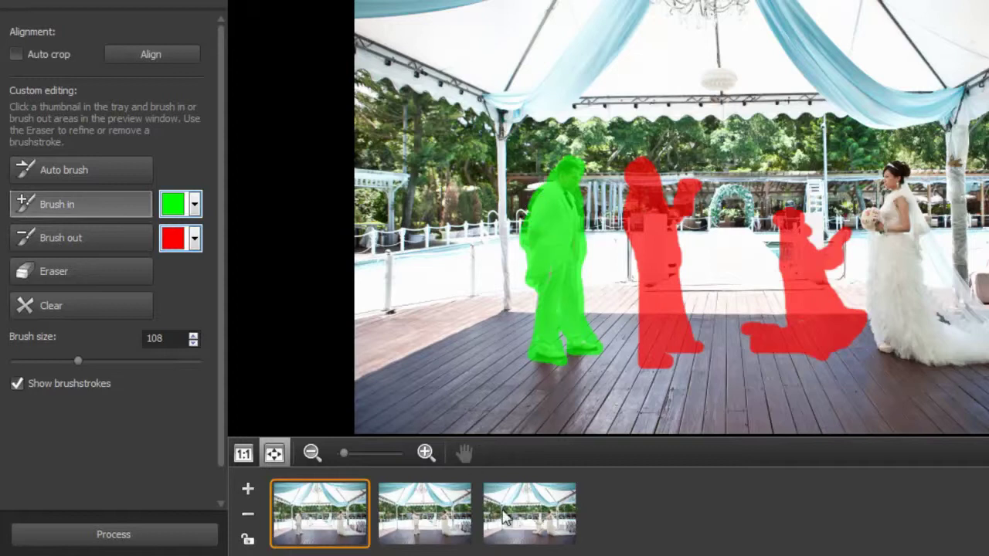
pyautogui.click(517, 516)
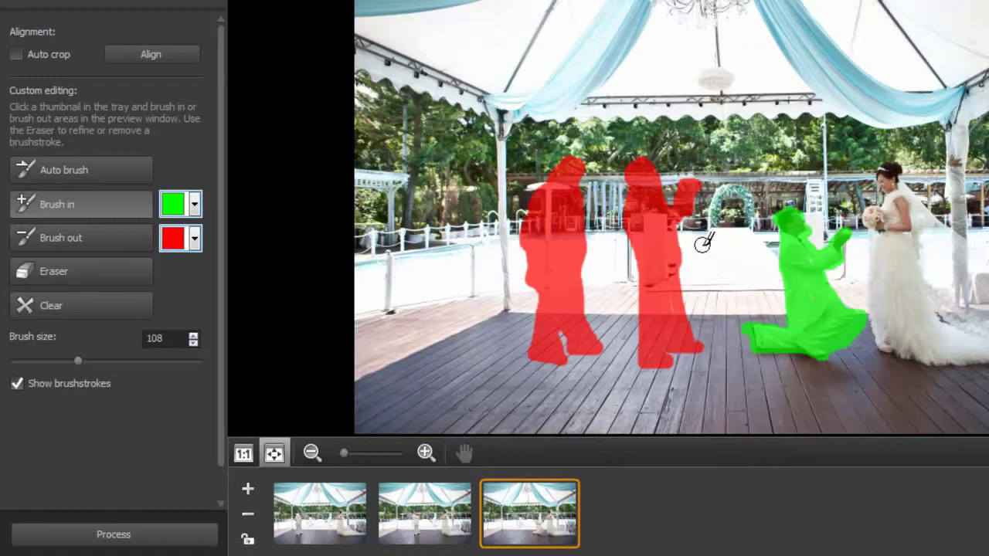
pyautogui.click(85, 205)
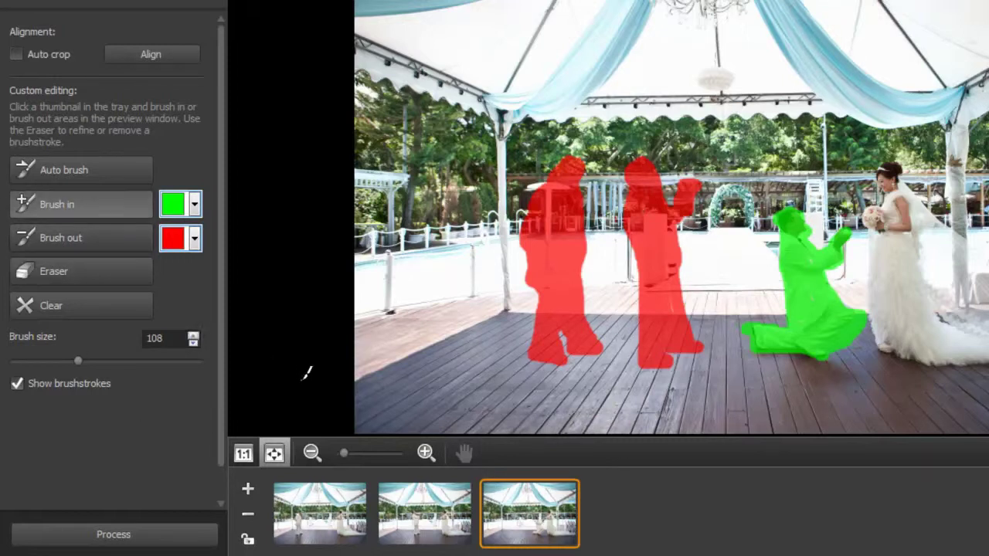
pyautogui.click(433, 530)
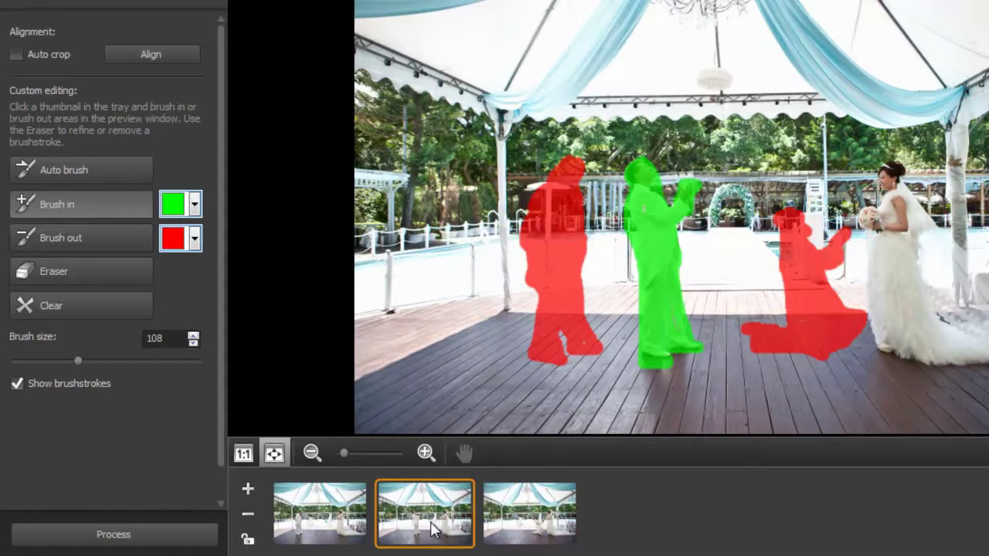
pyautogui.click(348, 525)
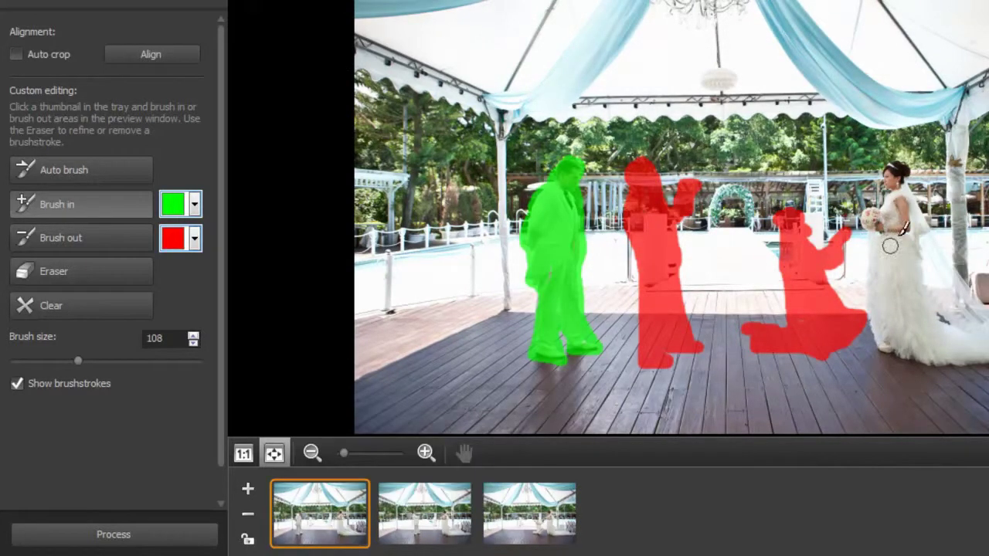
# On the first shot, brush in the bride's head, veil and dress, enlarging the brush to 242
pyautogui.click(73, 210)
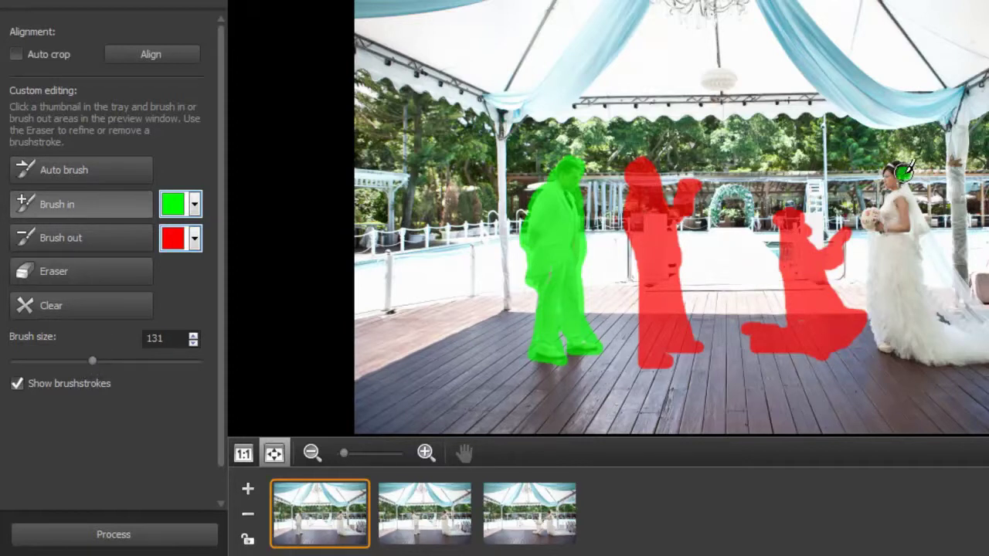
pyautogui.click(901, 165)
pyautogui.moveTo(901, 159)
pyautogui.mouseDown()
pyautogui.moveTo(864, 218)
pyautogui.moveTo(870, 273)
pyautogui.moveTo(952, 360)
pyautogui.moveTo(987, 368)
pyautogui.mouseUp()
pyautogui.moveTo(983, 305)
pyautogui.mouseDown()
pyautogui.moveTo(907, 176)
pyautogui.moveTo(900, 214)
pyautogui.moveTo(881, 232)
pyautogui.moveTo(878, 337)
pyautogui.mouseUp()
pyautogui.moveTo(92, 361); pyautogui.dragTo(162, 361)
pyautogui.moveTo(896, 333)
pyautogui.mouseDown()
pyautogui.moveTo(982, 338)
pyautogui.moveTo(917, 348)
pyautogui.moveTo(893, 225)
pyautogui.moveTo(934, 262)
pyautogui.moveTo(919, 287)
pyautogui.moveTo(950, 320)
pyautogui.mouseUp()
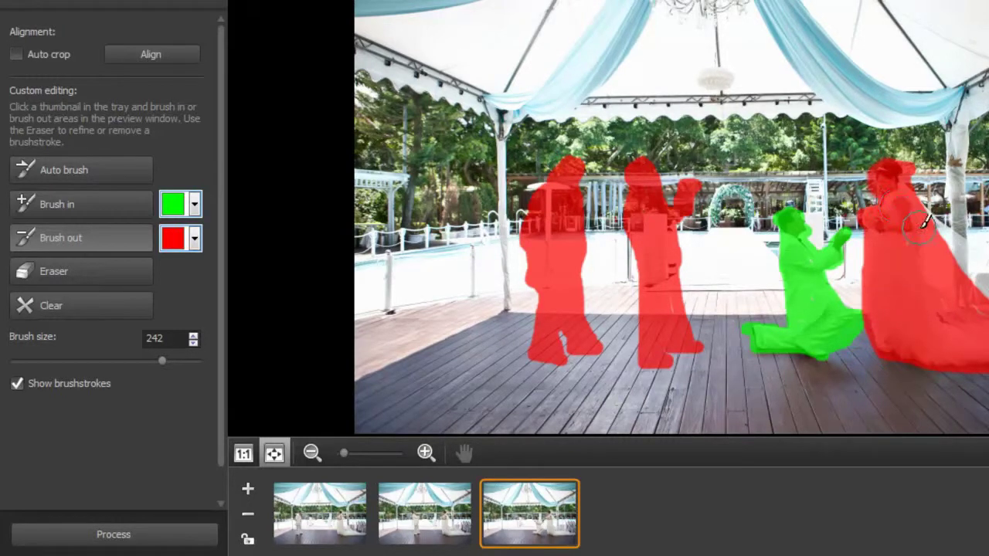
# Brush out the bride in the third shot and review all three masks
pyautogui.moveTo(927, 203); pyautogui.dragTo(985, 267)
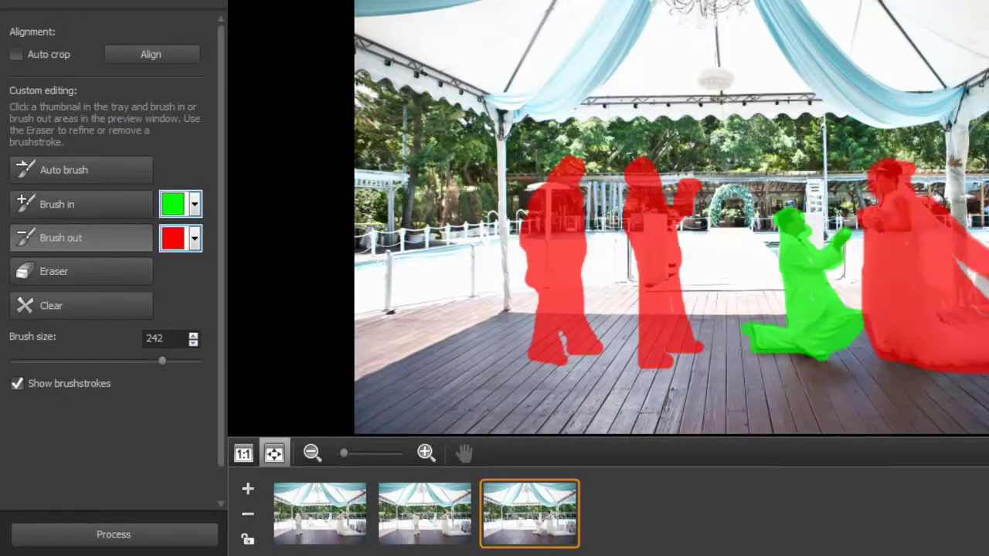
pyautogui.click(453, 519)
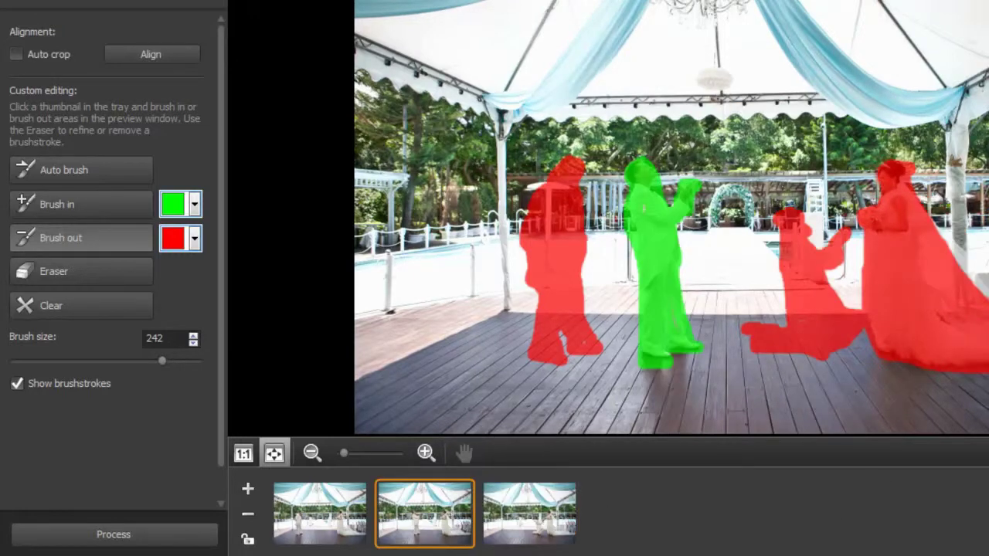
pyautogui.click(339, 522)
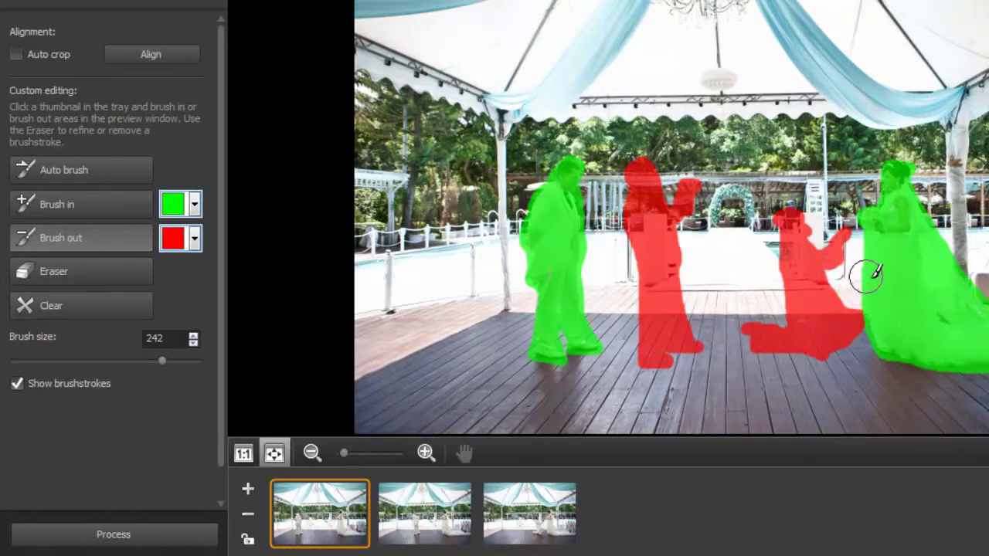
pyautogui.click(434, 523)
pyautogui.click(531, 522)
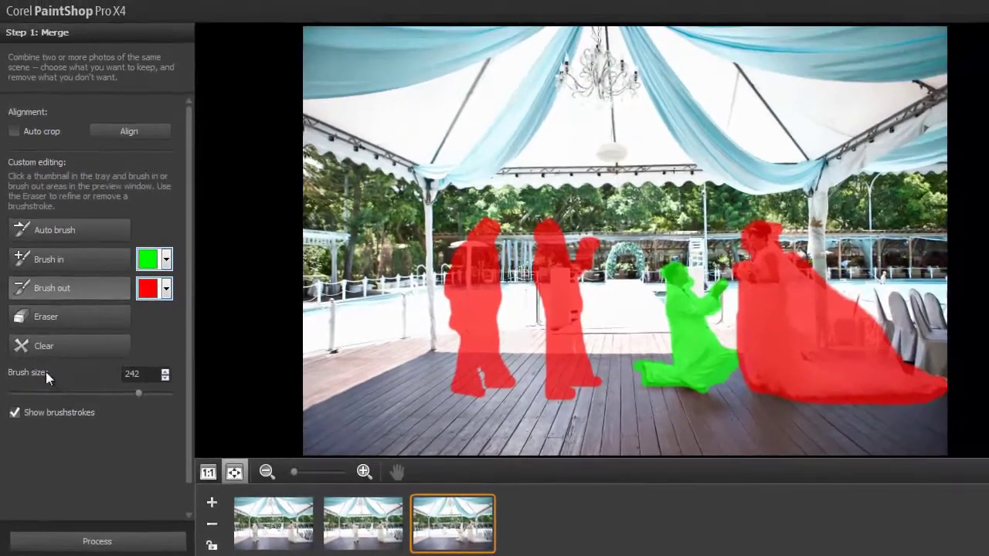
# Process the three brushed shots into one blended composite
pyautogui.click(102, 541)
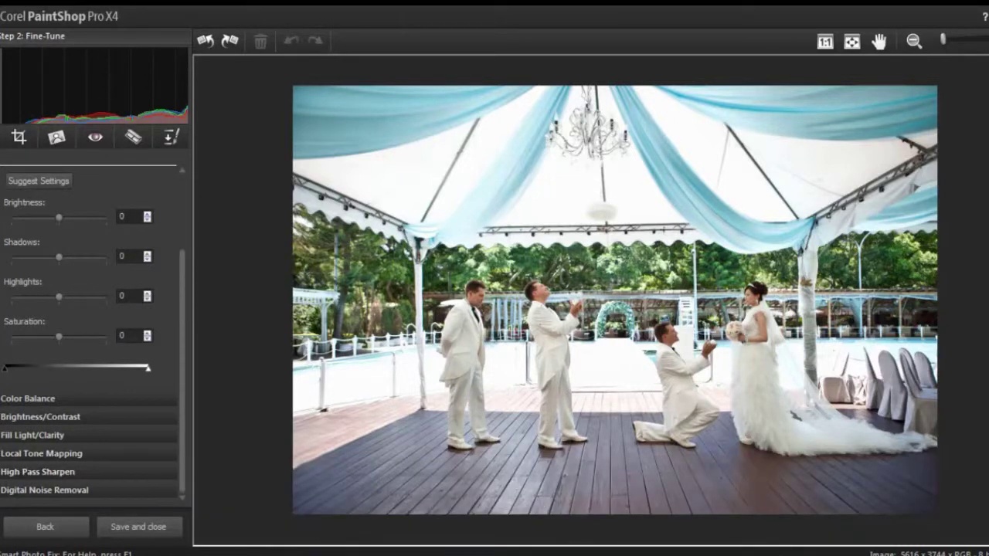
# Set Fill Light/Clarity's Clarity to 37 and Digital Noise Removal Detail to 5.0
pyautogui.click(32, 435)
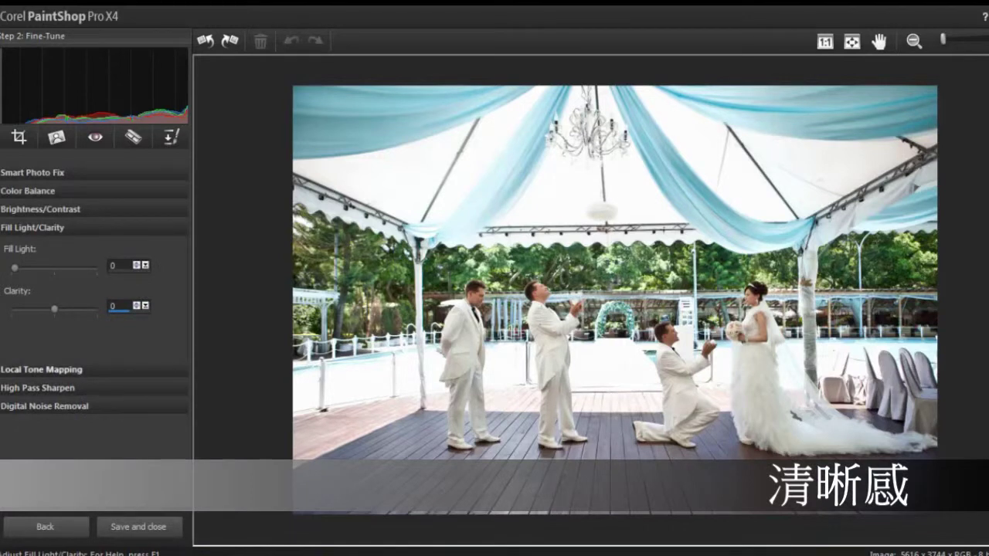
pyautogui.write('10')
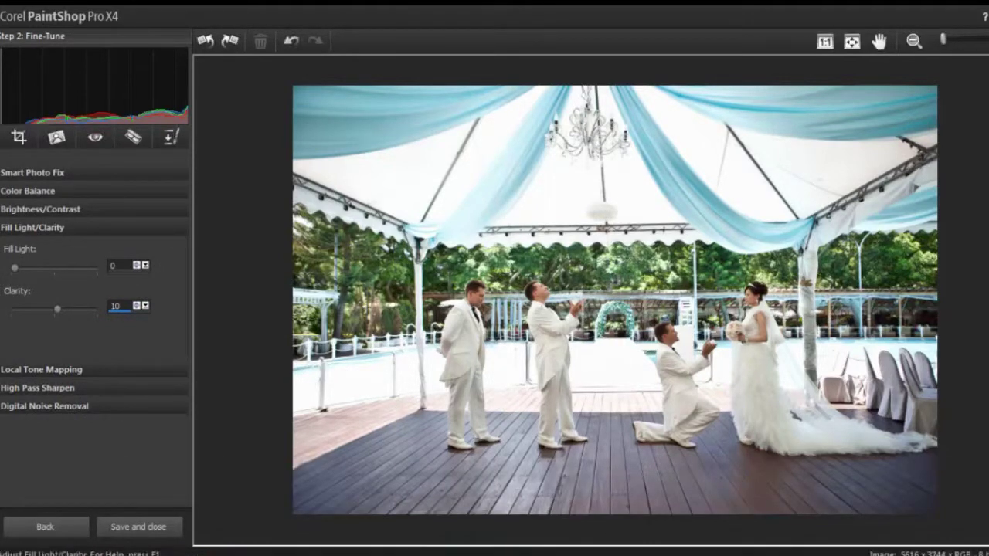
pyautogui.write('37')
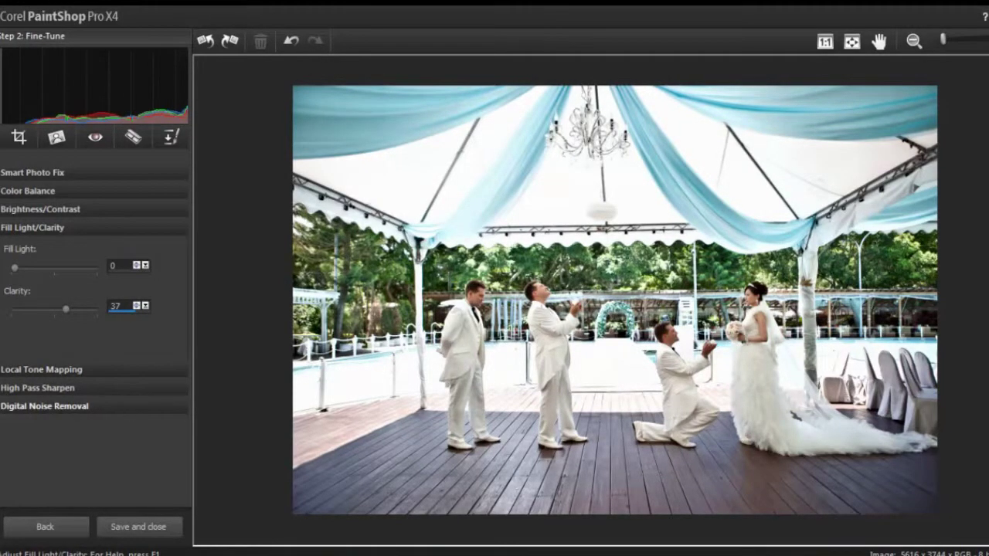
pyautogui.click(44, 405)
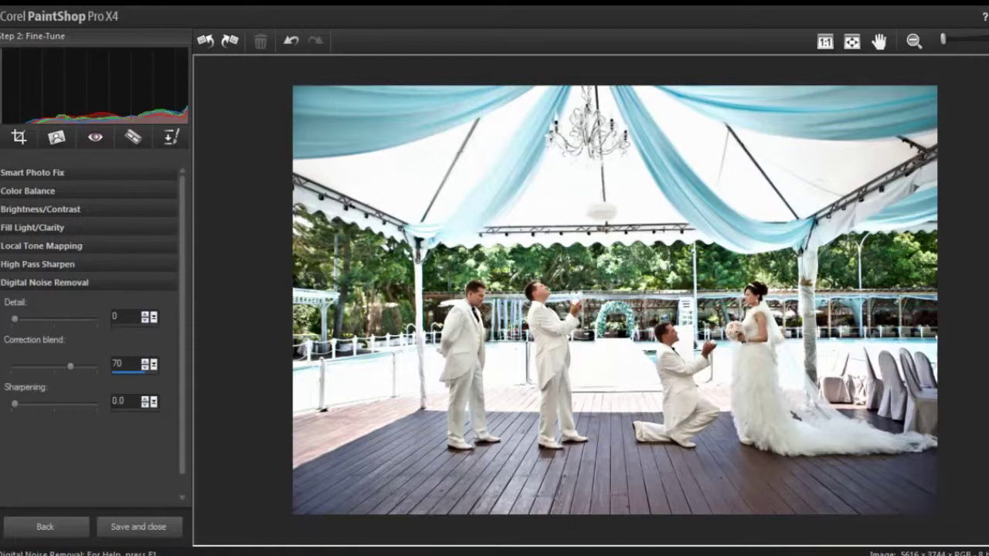
pyautogui.click(114, 316)
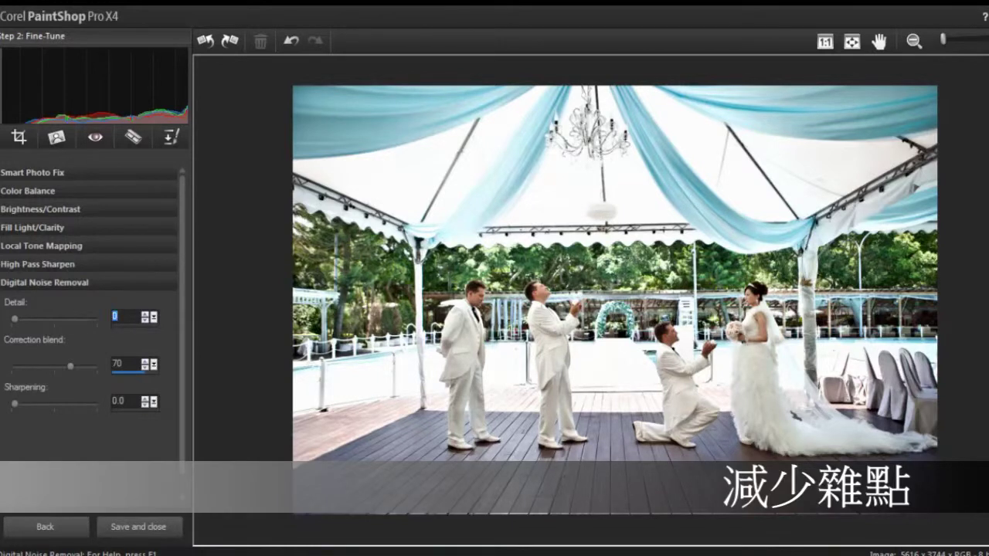
pyautogui.write('5.')
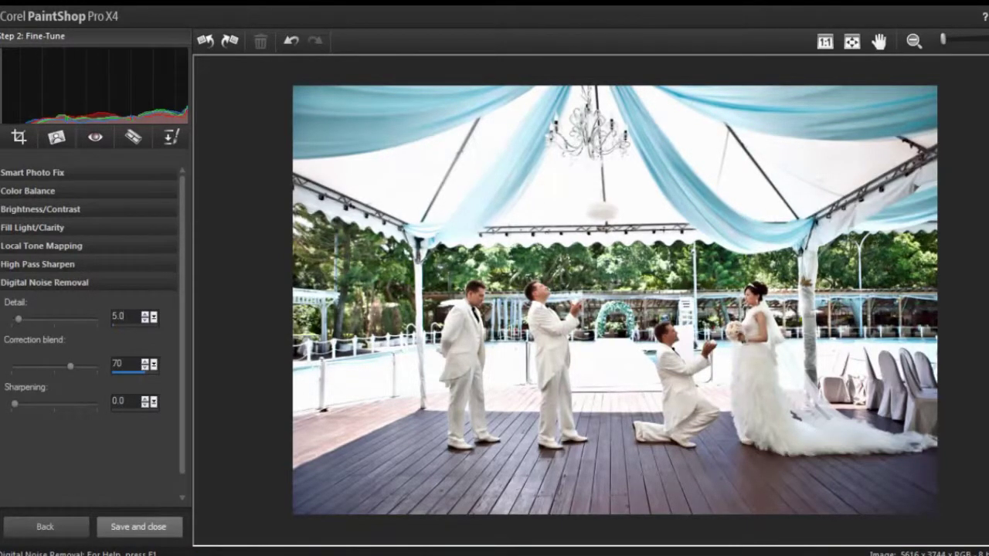
pyautogui.click(138, 527)
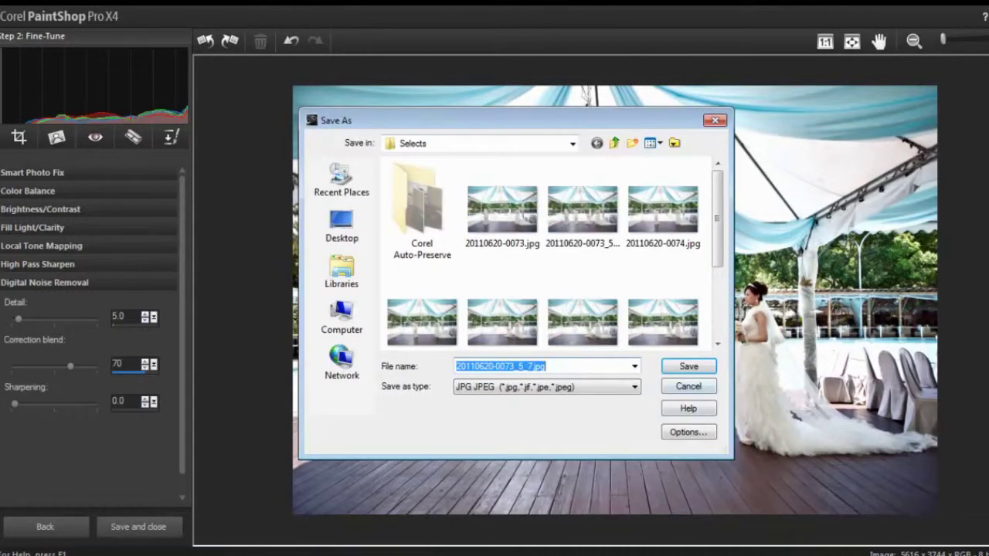
pyautogui.press('Return')
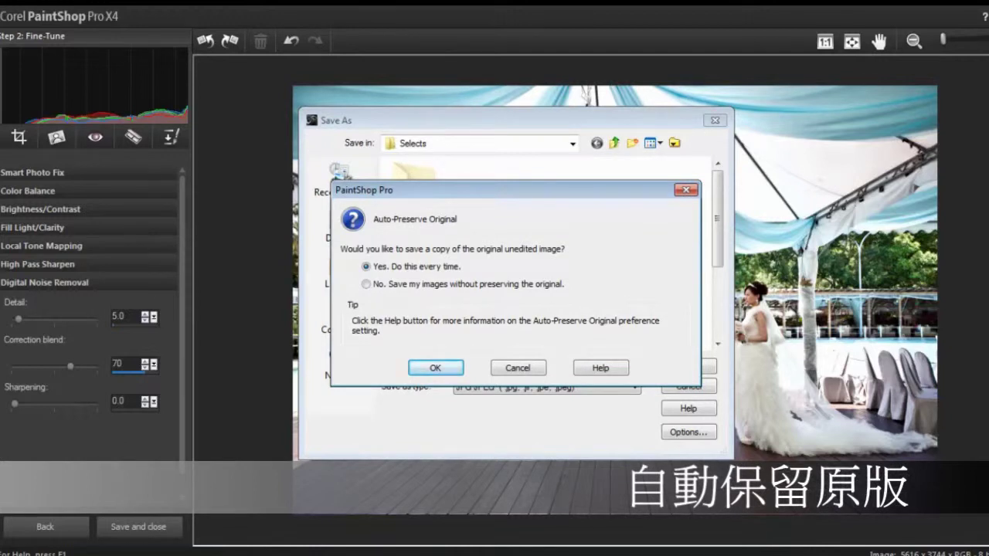
pyautogui.press('Return')
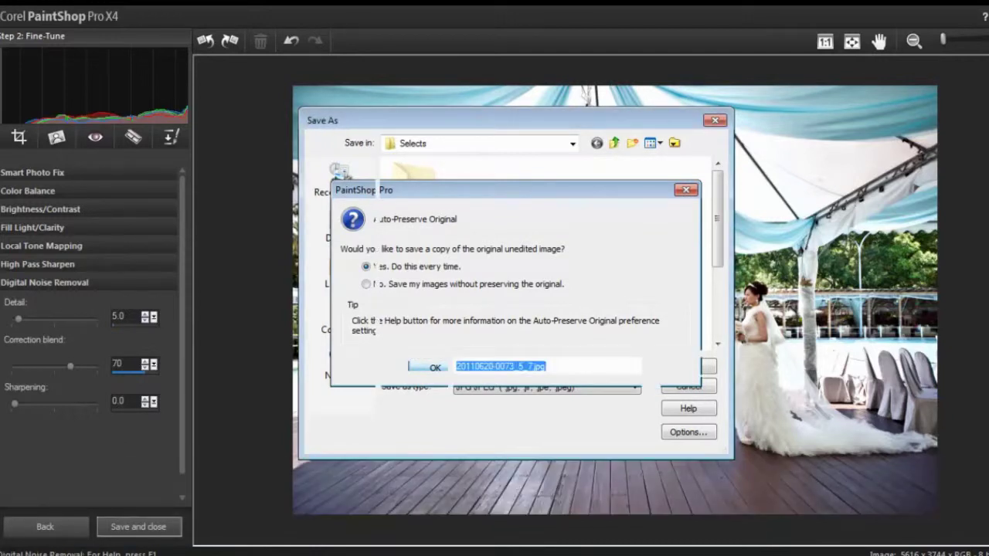